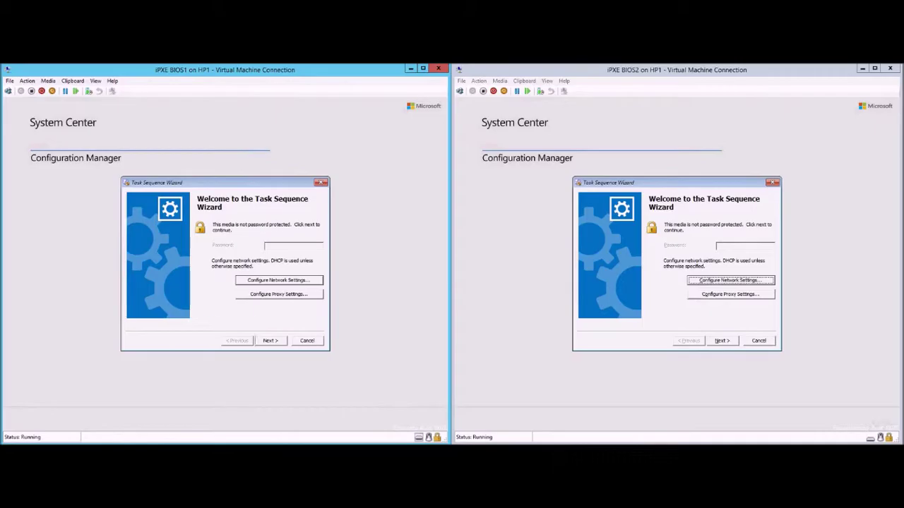
- Continue past the iPXE BIOS1 wizard's welcome page and run the task sequence "Deploy with BranchCache Win10 PE"
key("alt+n")
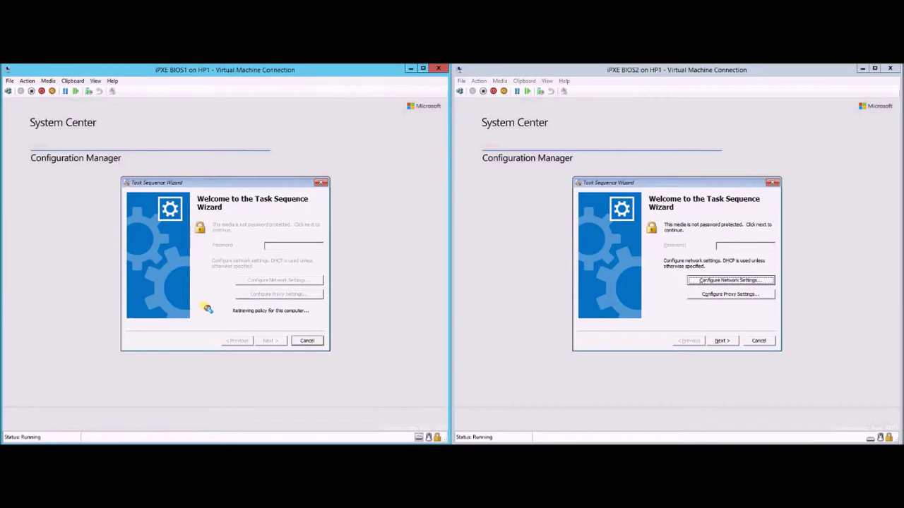
key("Down")
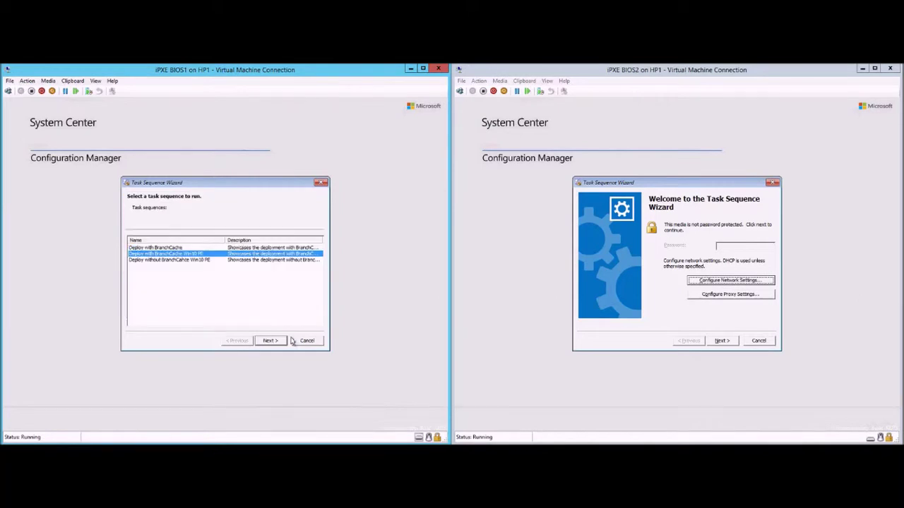
key("Return")
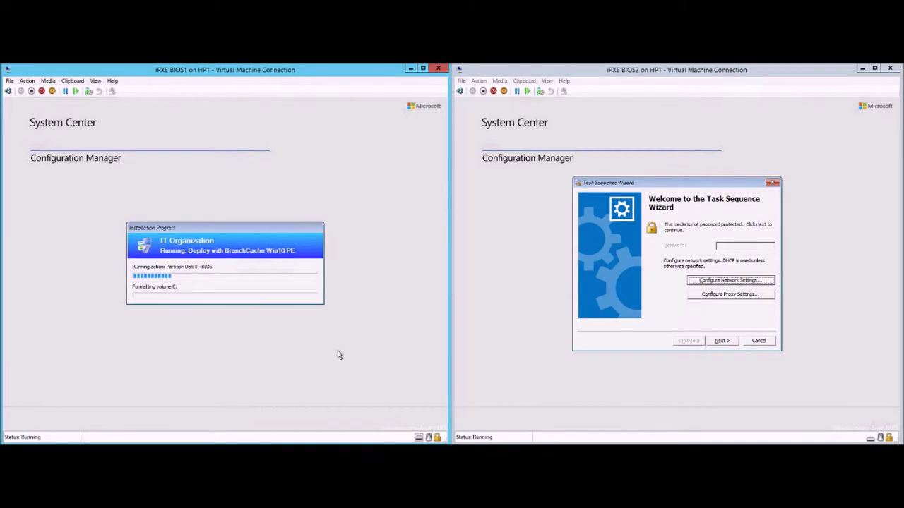
- Open a command prompt on iPXE BIOS1, clear of the Installation Progress window, and run netsh br show status all
key("F8")
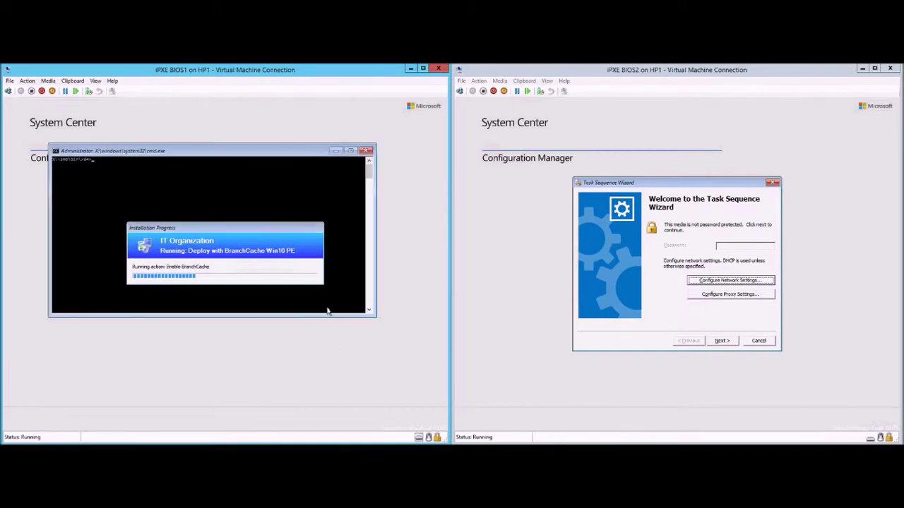
left_click(288, 285)
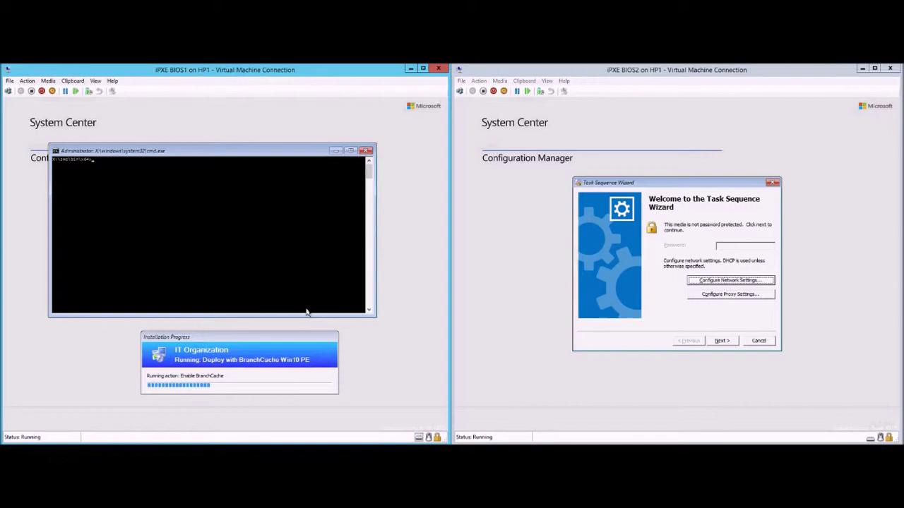
type("netsh br show status all")
key("Return")
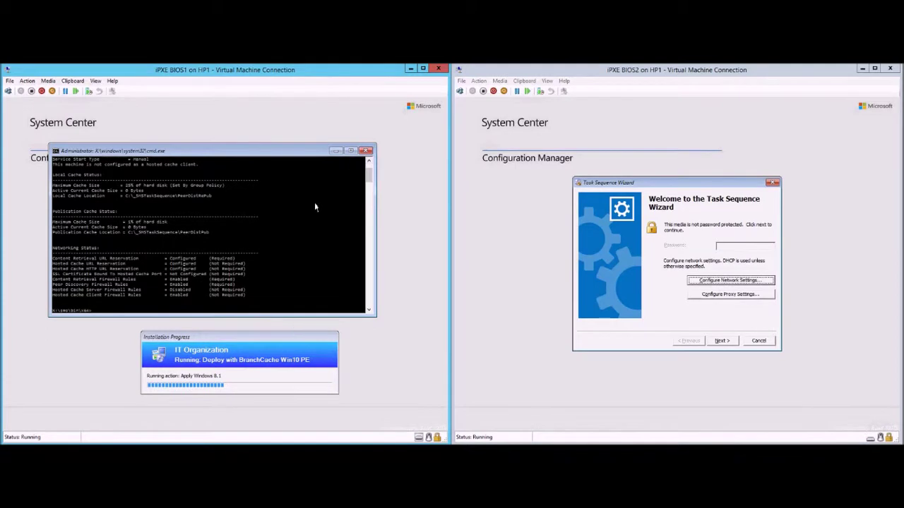
- Examine the BranchCache current status, the serve-peers-on-battery setting, and the content retrieval and peer discovery firewall rules
scroll(281, 355, "up", 1)
scroll(247, 269, "up", 1)
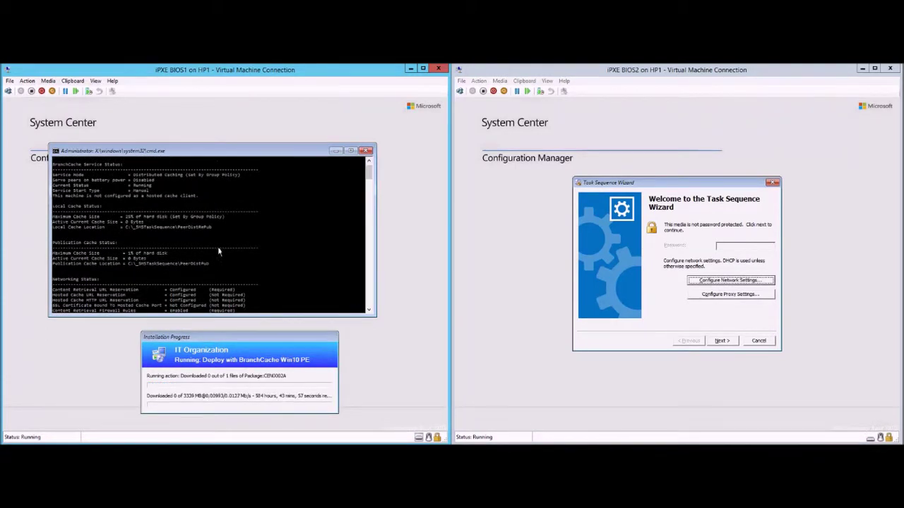
left_click_drag(134, 185, 151, 185)
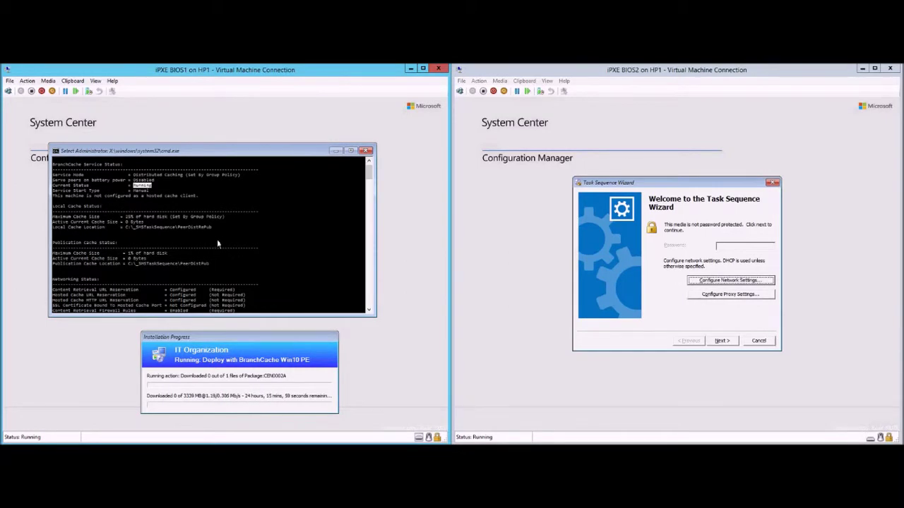
left_click_drag(133, 180, 154, 180)
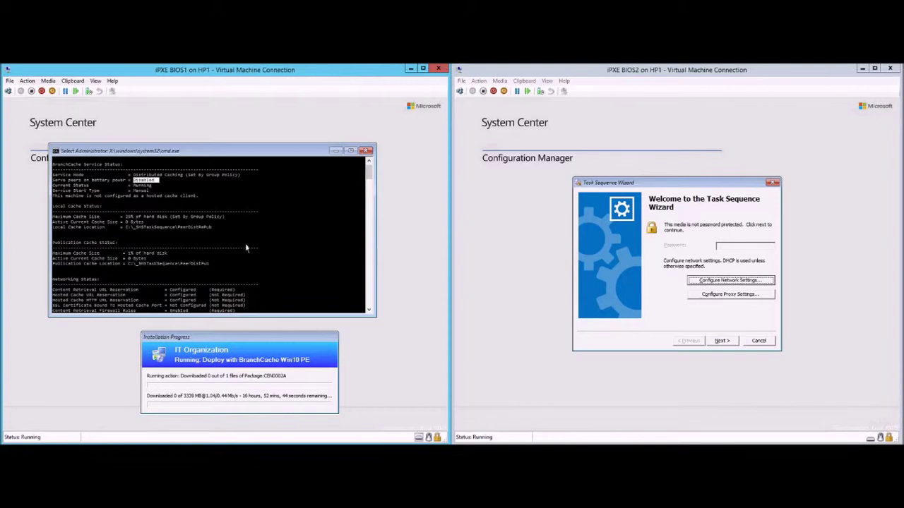
left_click(157, 185)
scroll(247, 252, "down", 4)
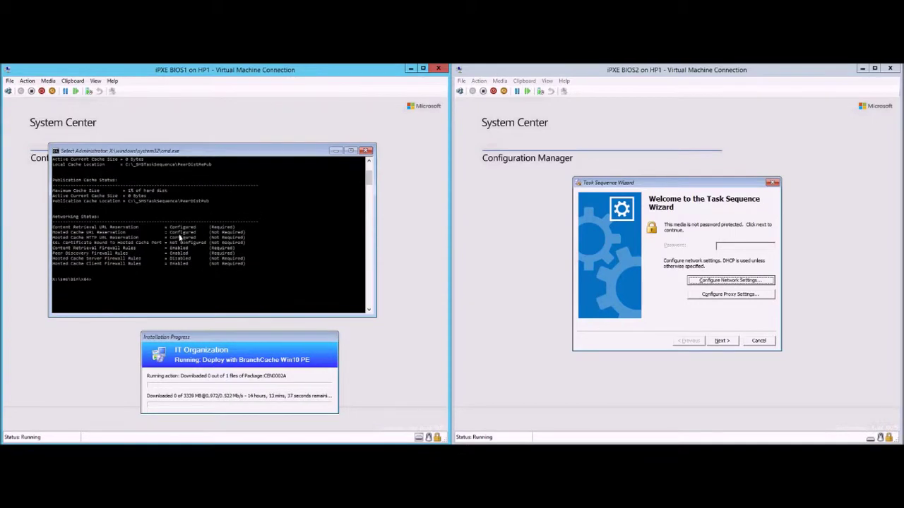
left_click_drag(171, 248, 224, 253)
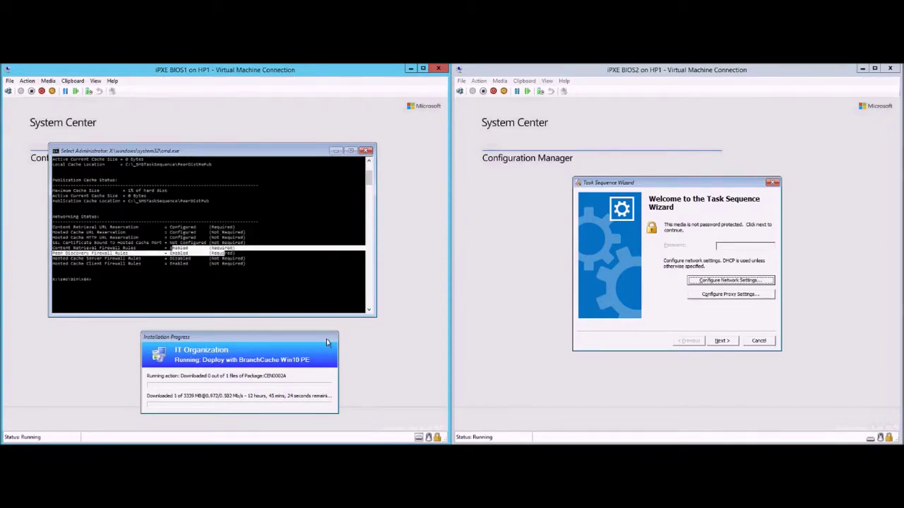
key("Escape")
- Rerun netsh br show status all and highlight the local cache's active current size
key("Up")
key("Return")
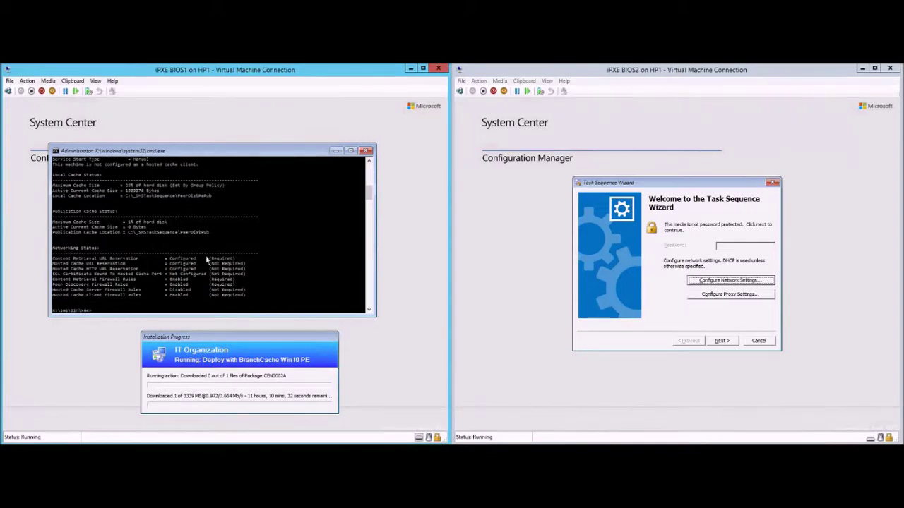
left_click_drag(126, 191, 146, 191)
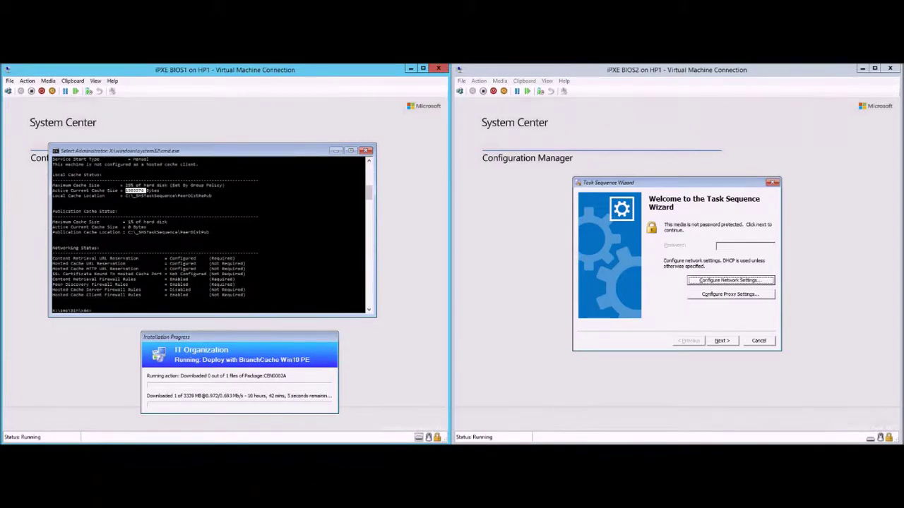
left_click(369, 403)
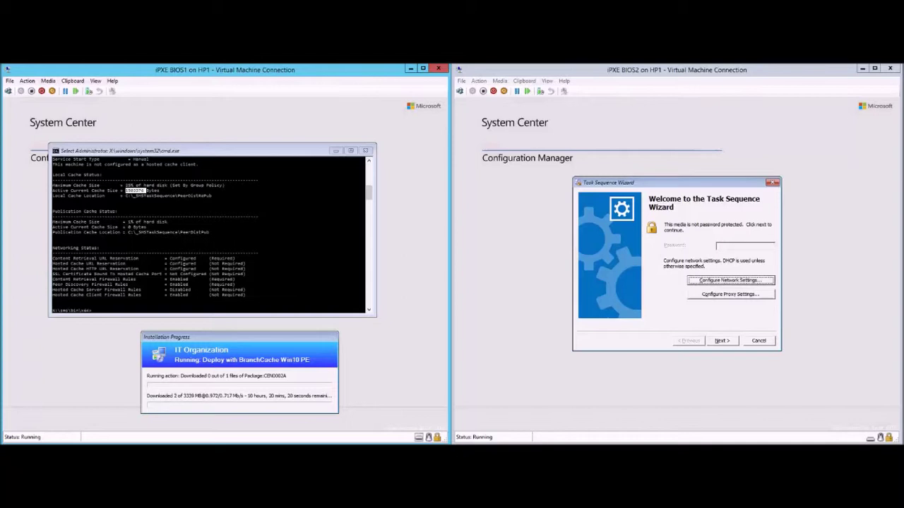
left_click(272, 254)
key("Escape")
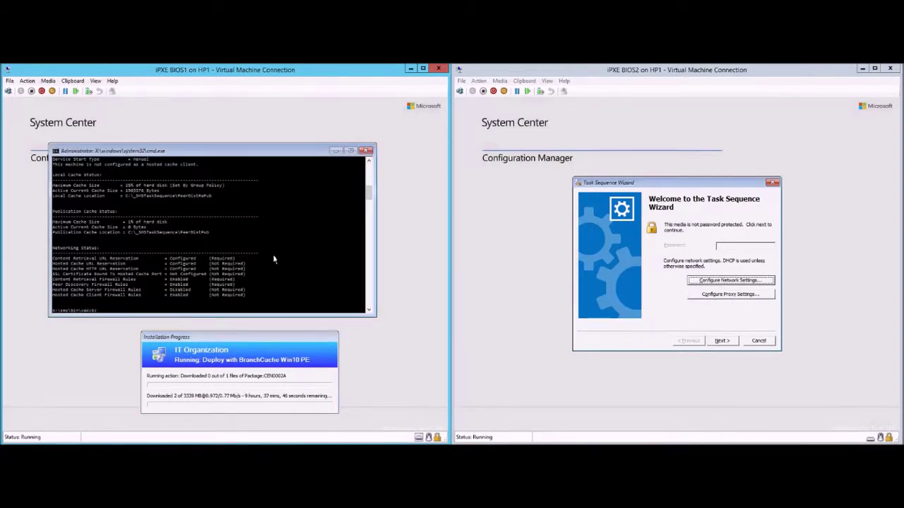
- List the current BITS transfer jobs with bitsadmin /list
type("tsadmin /list")
key("Return")
- Try to run bitsadmin /list "CCMDTS Job" FOREGROUND
key("Up")
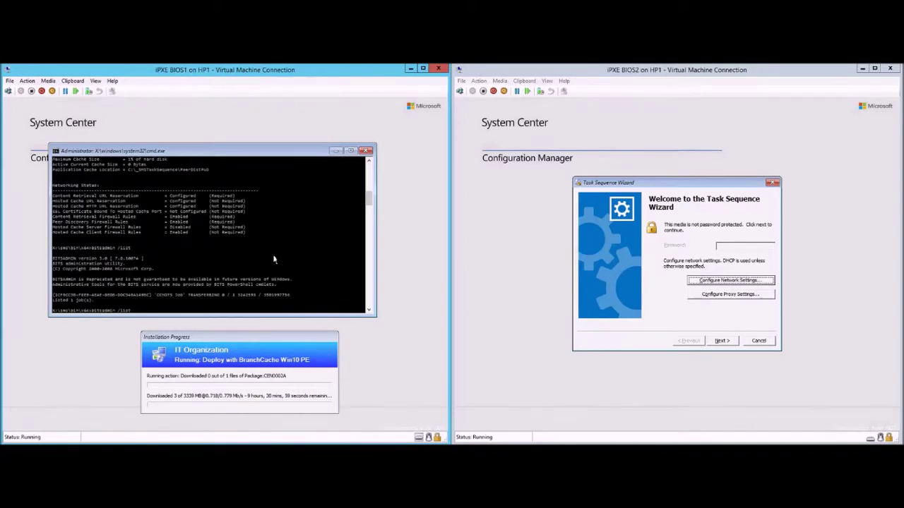
type("/ve")
key("BackSpace")
type("CM")
type("FOREGRO")
key("BackSpace")
key("BackSpace")
key("BackSpace")
type("UND")
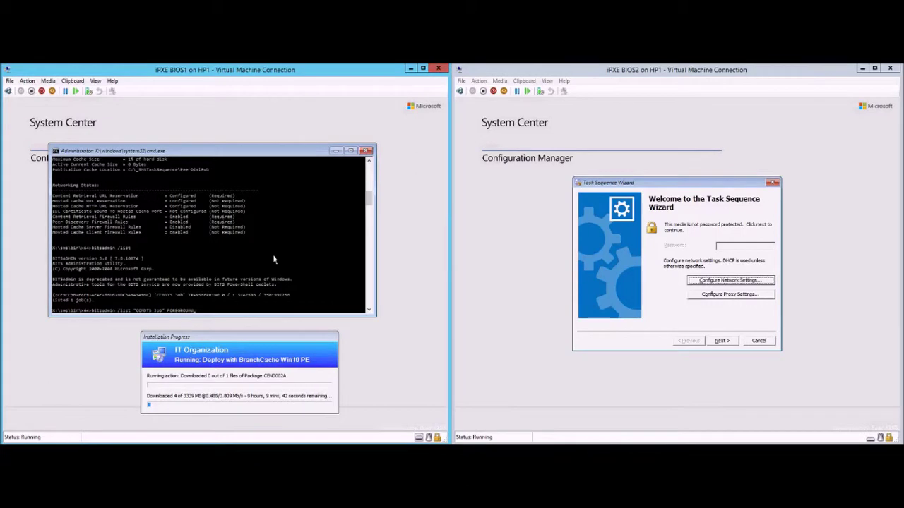
key("Return")
- Correct the previous command to bitsadmin /SETPRIORITY "CCMDTS Job" FOREGROUND and run it to raise the download's priority
key("Up")
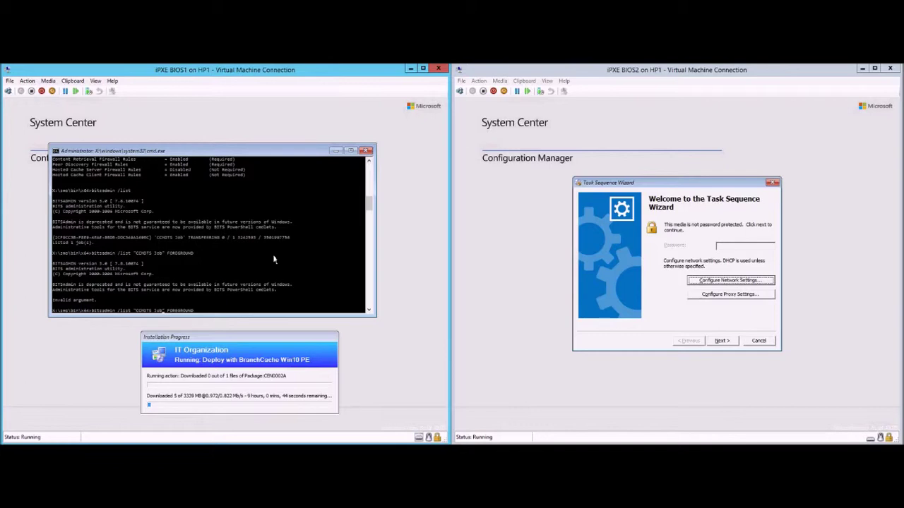
key("Left")
key("Left")
key("Left")
key("Left")
key("Left")
key("Left")
key("Left")
key("Left")
key("Left")
key("Left")
key("Left")
key("Left")
key("Left")
key("Left")
key("Left")
key("Left")
key("Left")
key("Left")
key("Left")
key("Left")
key("BackSpace")
key("BackSpace")
key("BackSpace")
key("BackSpace")
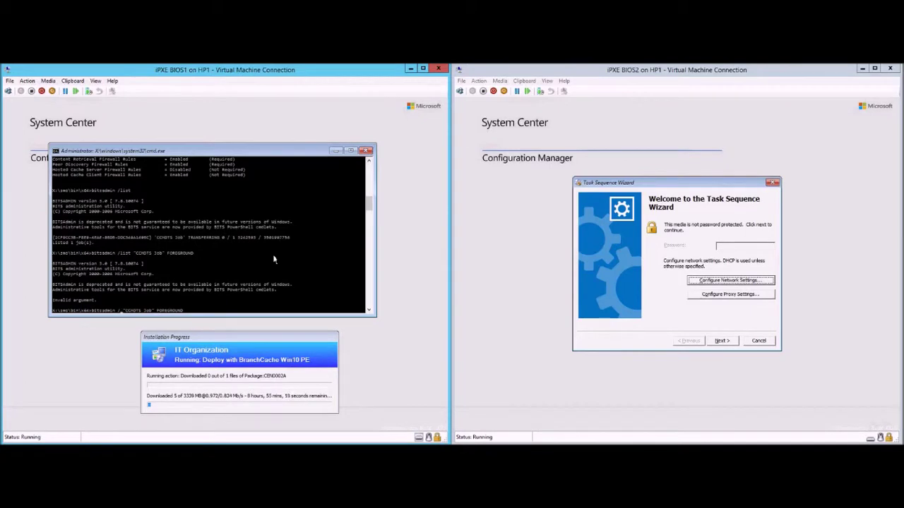
type("SETPRIORITY")
key("BackSpace")
key("BackSpace")
key("BackSpace")
key("BackSpace")
type("ORITY")
key("Return")
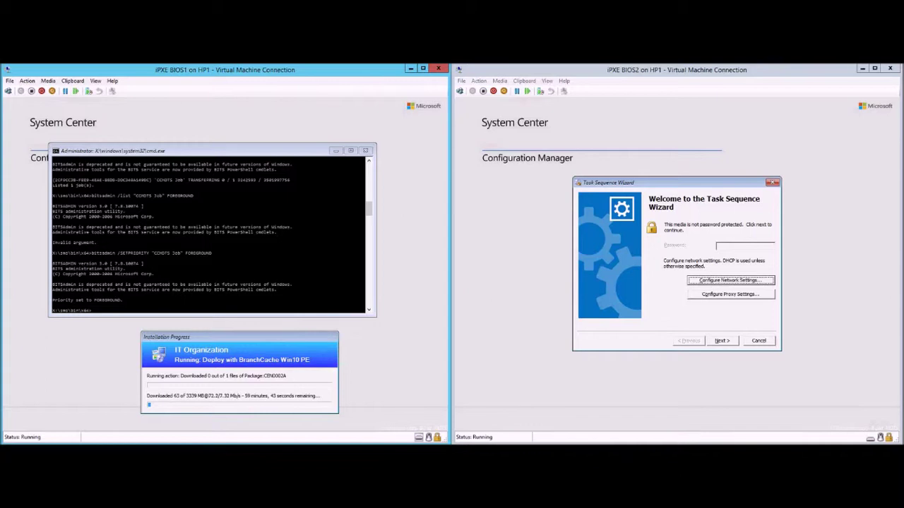
- Query the full BranchCache status with netsh during the foreground download and highlight the active local cache size
left_click(238, 209)
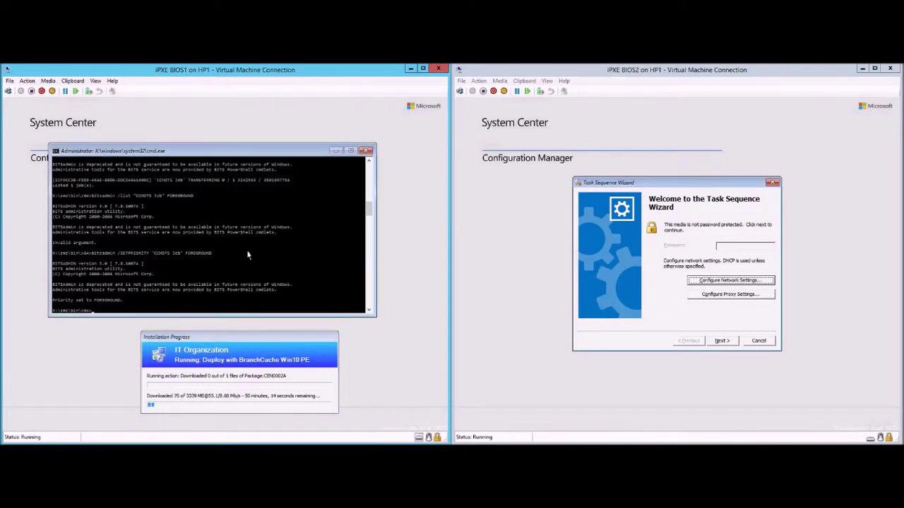
key("Up")
key("Up")
key("Up")
key("Up")
key("Return")
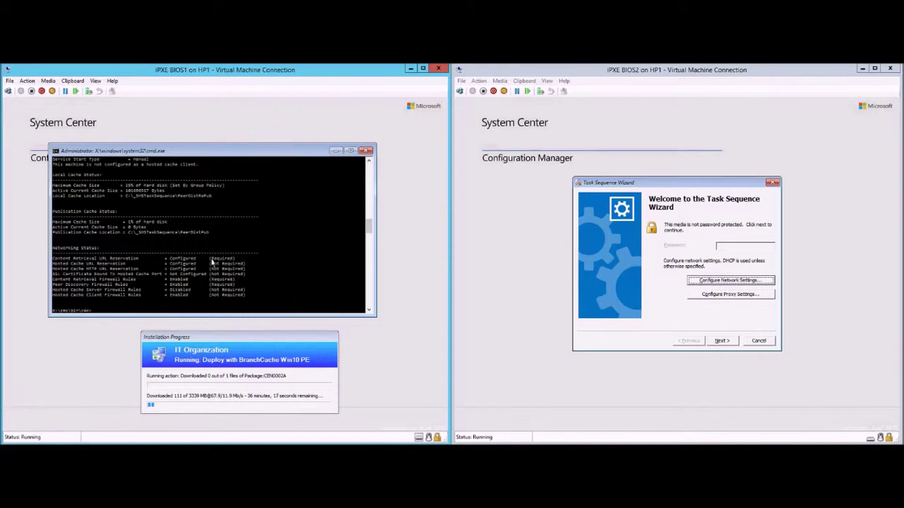
left_click_drag(125, 190, 148, 191)
left_click(147, 190)
- Repeat the netsh BranchCache status query twice, highlighting the active current local cache size each time
key("Up")
key("Return")
left_click_drag(125, 191, 146, 190)
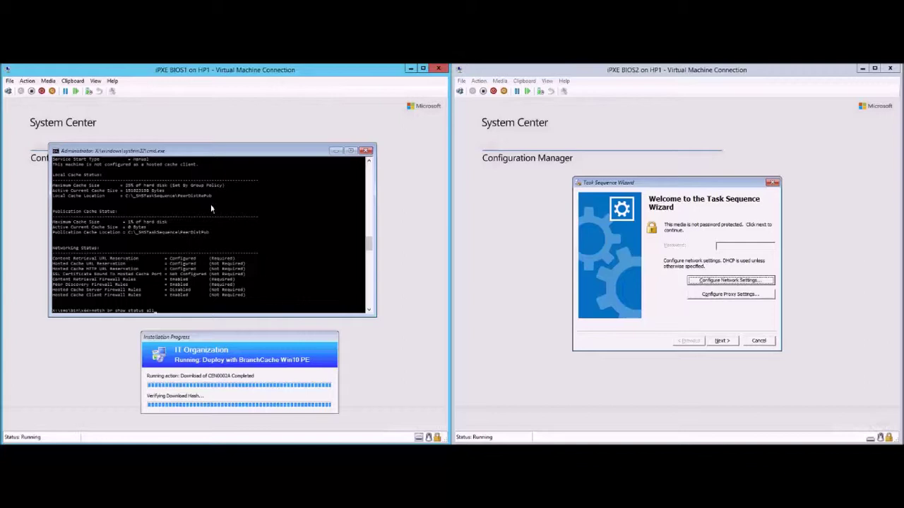
key("Return")
left_click_drag(124, 191, 151, 190)
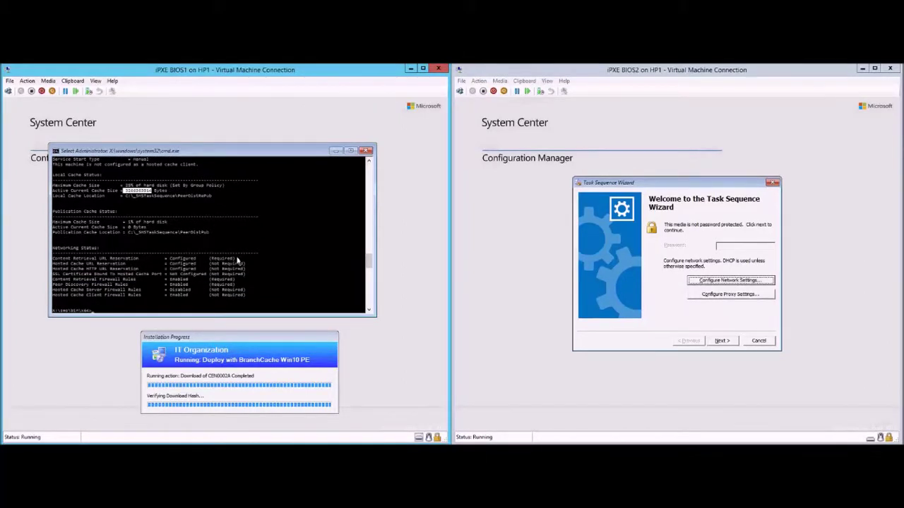
left_click(149, 191)
key("Escape")
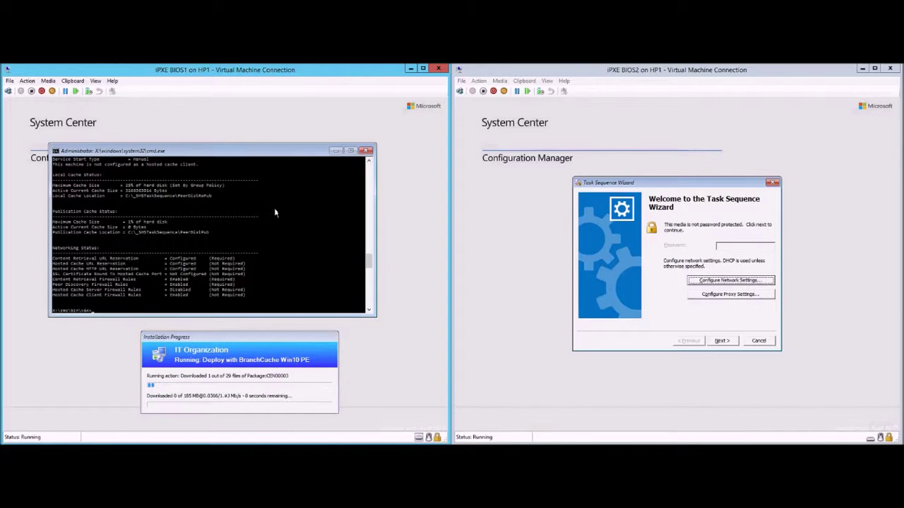
- Query the BranchCache status during the CEN00003 package download and check the cache size, service status and local cache location
key("Up")
key("Return")
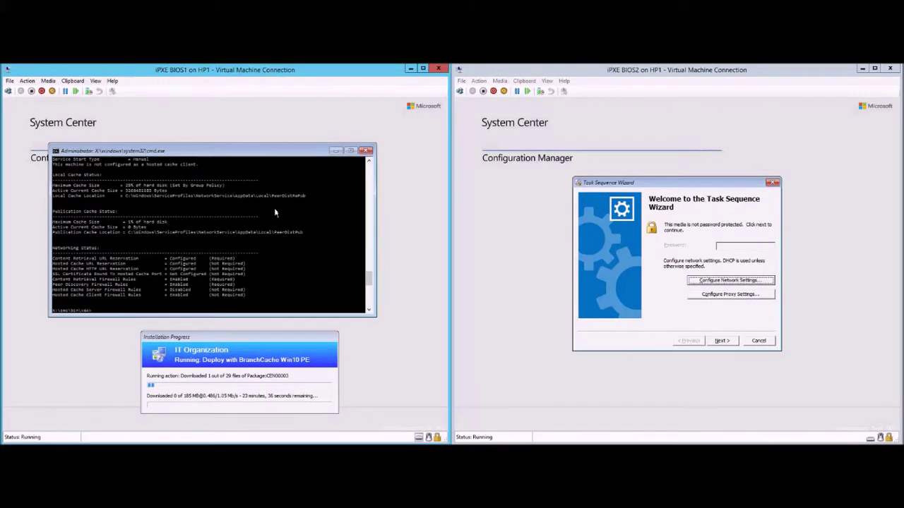
left_click_drag(126, 191, 151, 185)
scroll(219, 248, "up", 2)
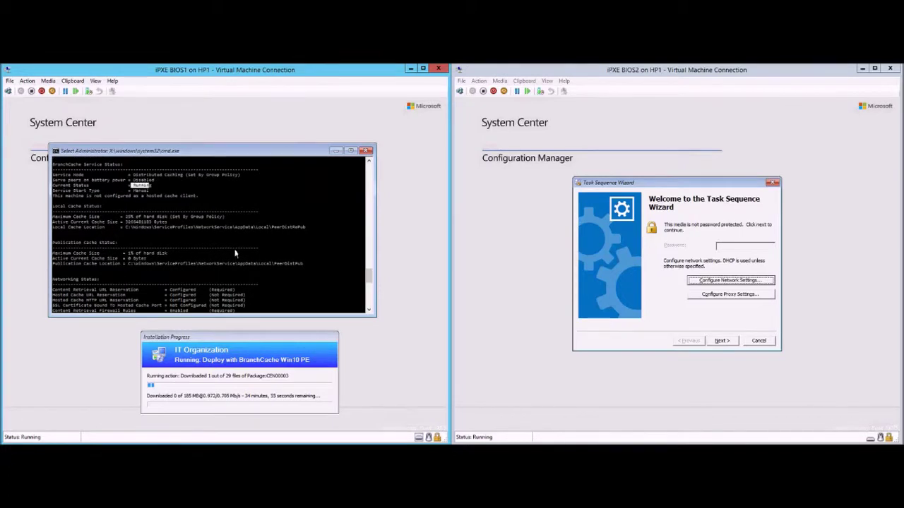
left_click_drag(123, 226, 305, 227)
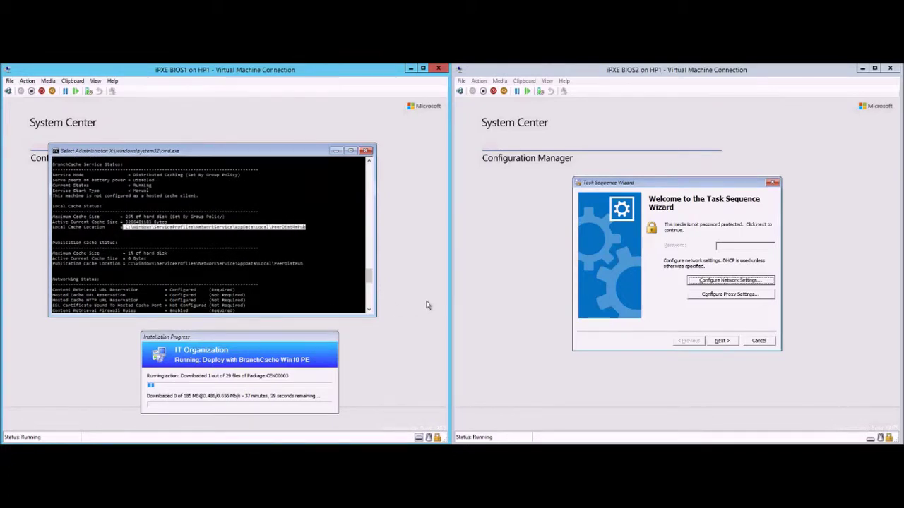
left_click(301, 232)
scroll(301, 232, "down", 4)
type("netsh br show status all")
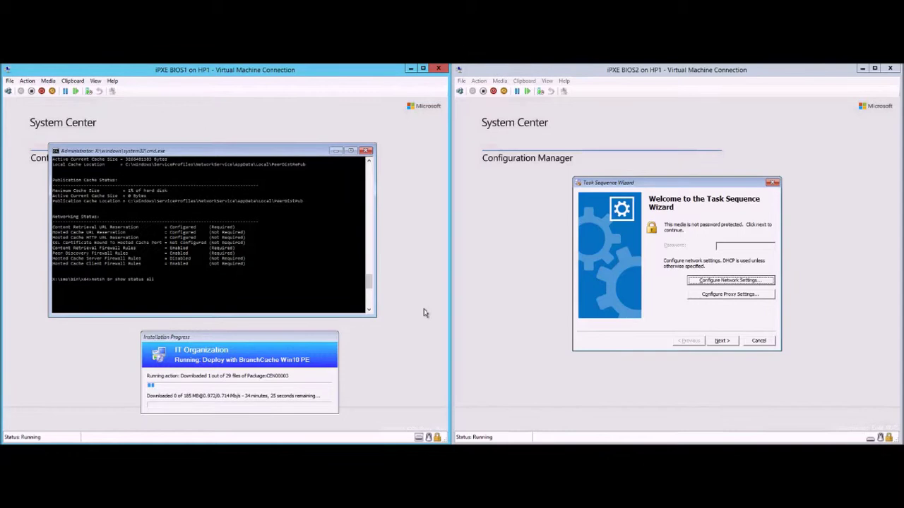
key("ctrl+m")
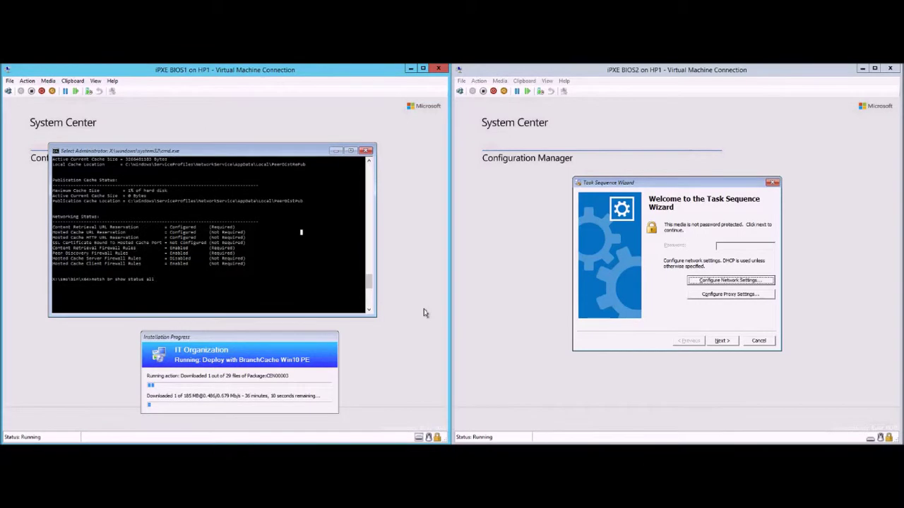
key("Escape")
key("Escape")
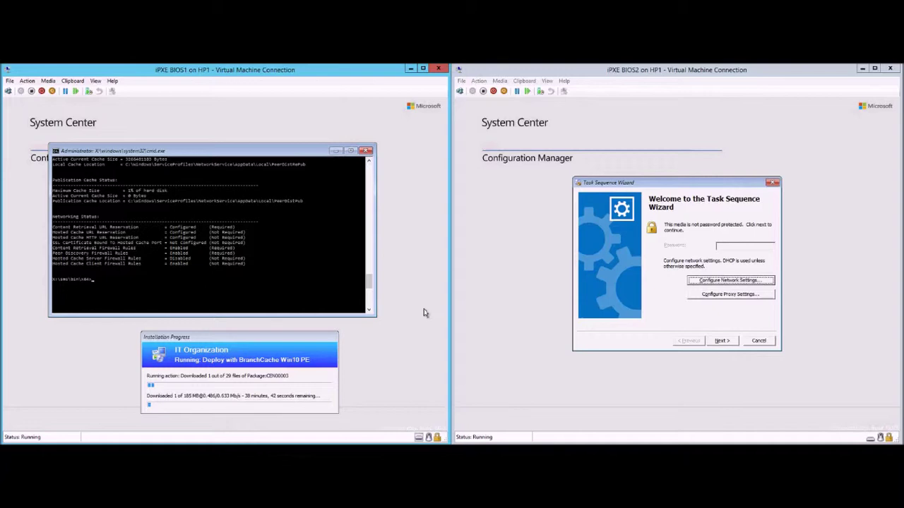
- Reuse the earlier bitsadmin /SETPRIORITY command to set "CCMDTS Job" to FOREGROUND for the CEN00003 download
key("Up")
key("Up")
key("Up")
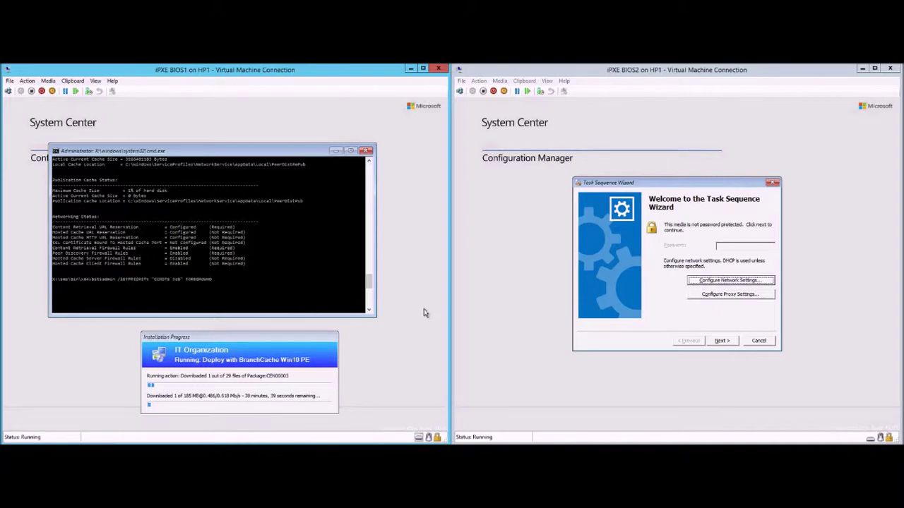
key("Down")
key("Return")
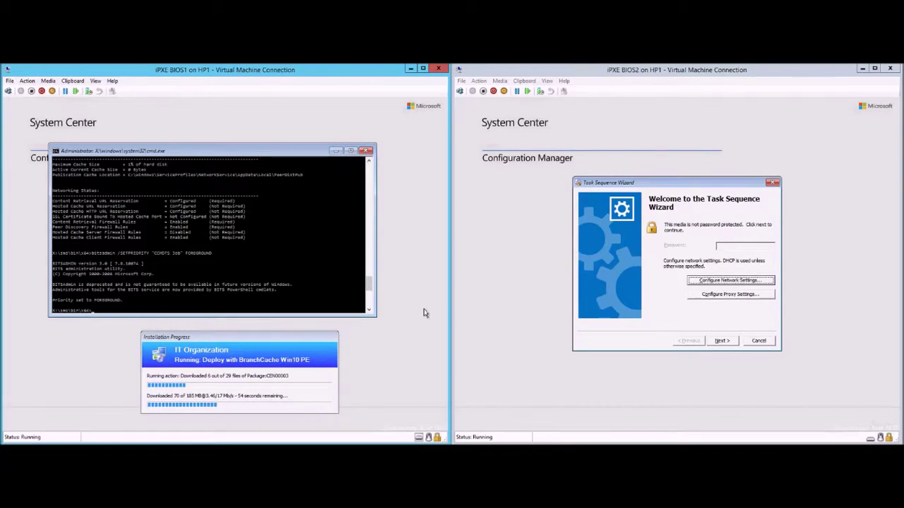
- Rerun the earlier "netsh br show status all" command on iPXE BIOS1 to check the BranchCache status of the CEN00003 download
key("Up")
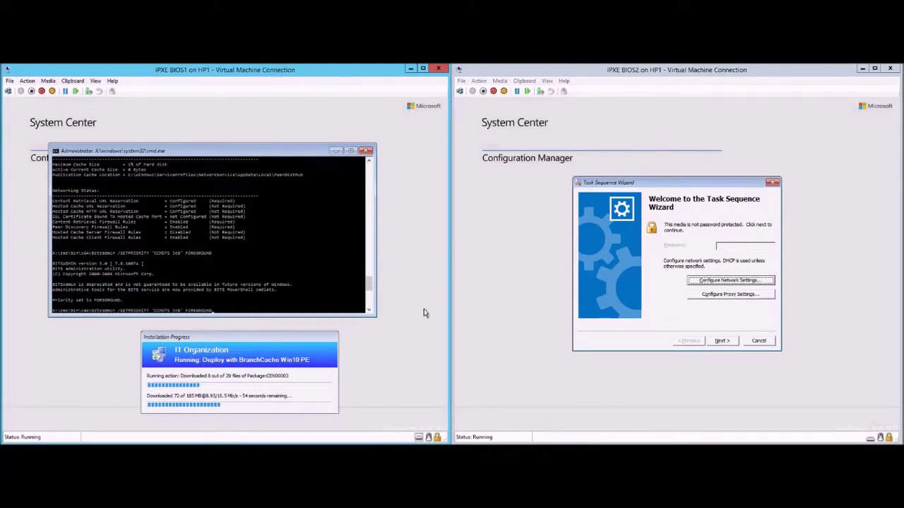
key("Up")
key("Up")
key("Up")
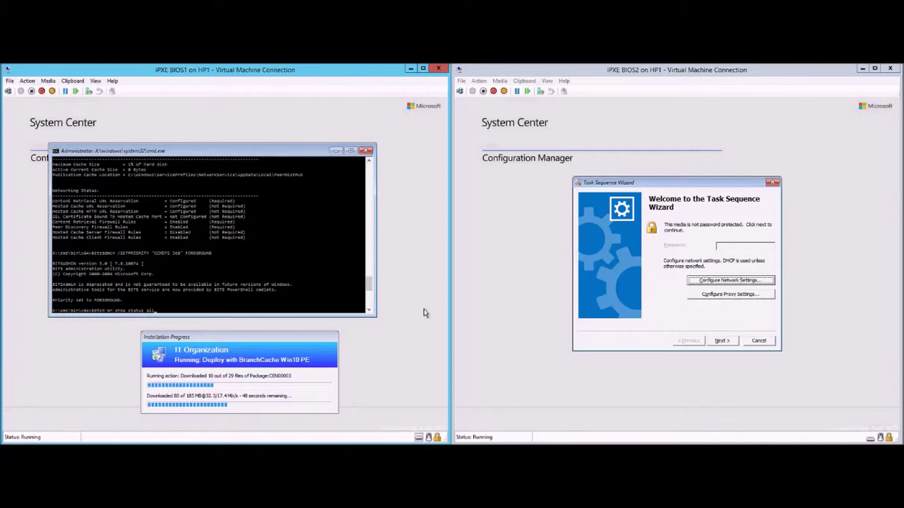
key("Return")
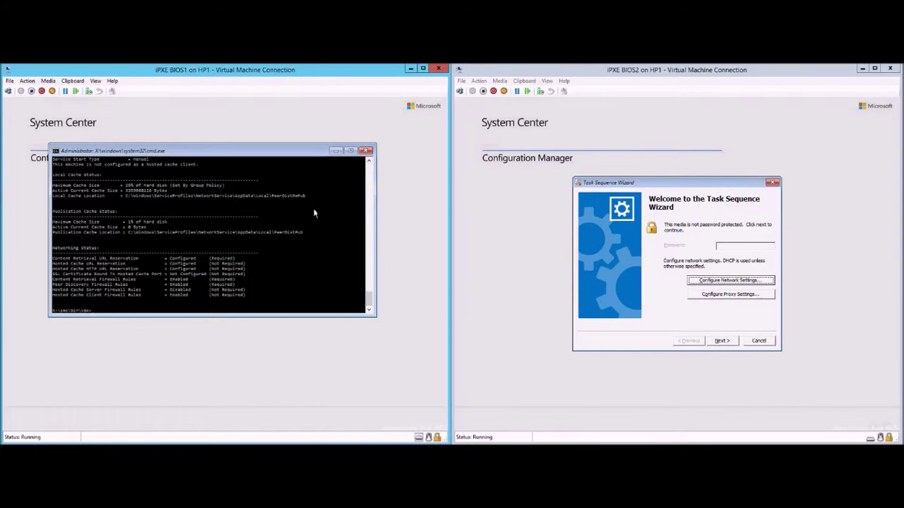
- Discard the recalled command and exit the WinPE command prompt on iPXE BIOS1 so the deployment can continue
key("Up")
key("Escape")
type("exit")
key("Return")
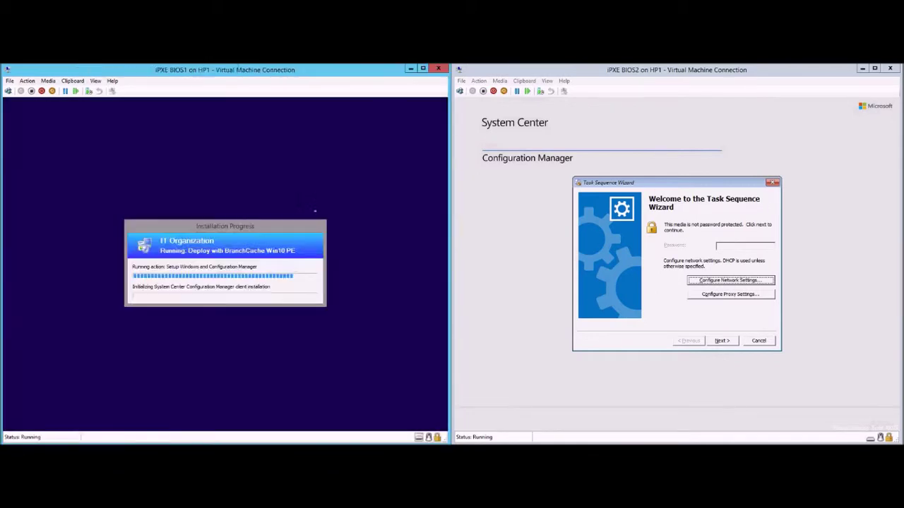
- Open a command prompt during Windows setup on iPXE BIOS1 and page through the output of "netsh br show status all |more"
key("F8")
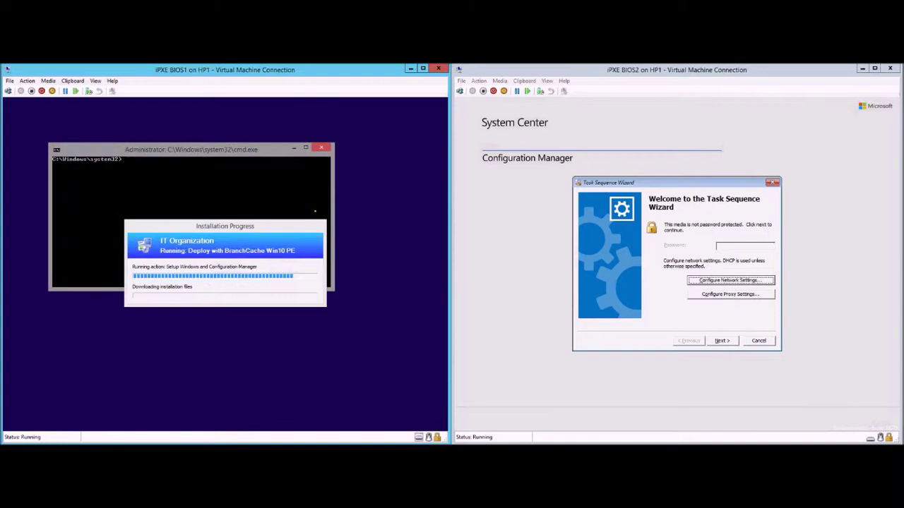
left_click_drag(305, 232, 276, 400)
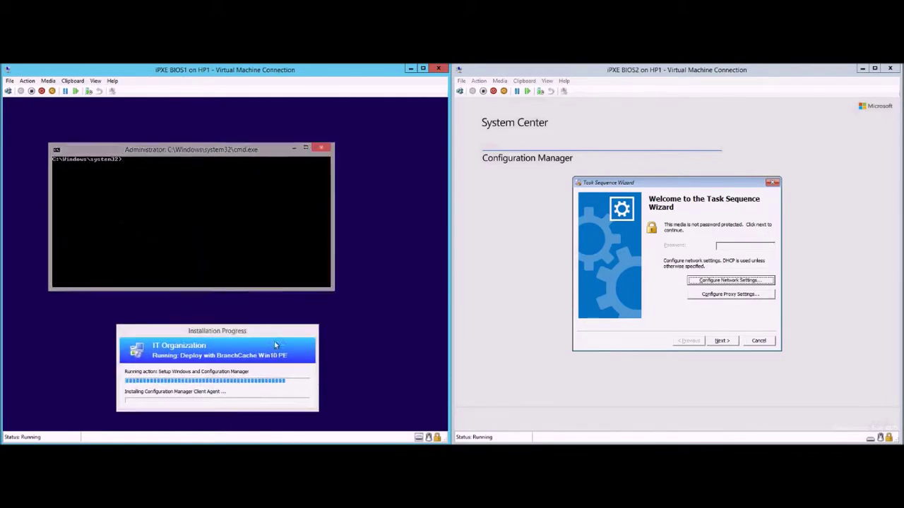
type("netsh br show status all |more")
key("Return")
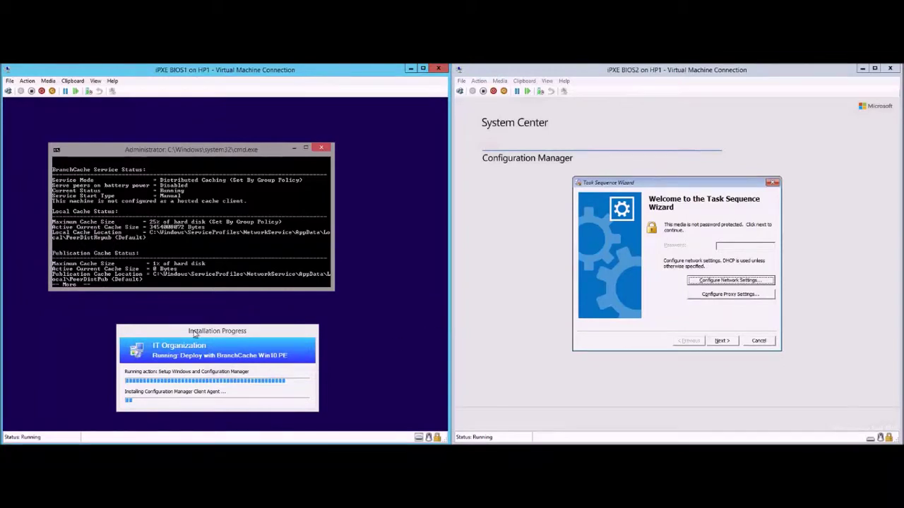
key("space")
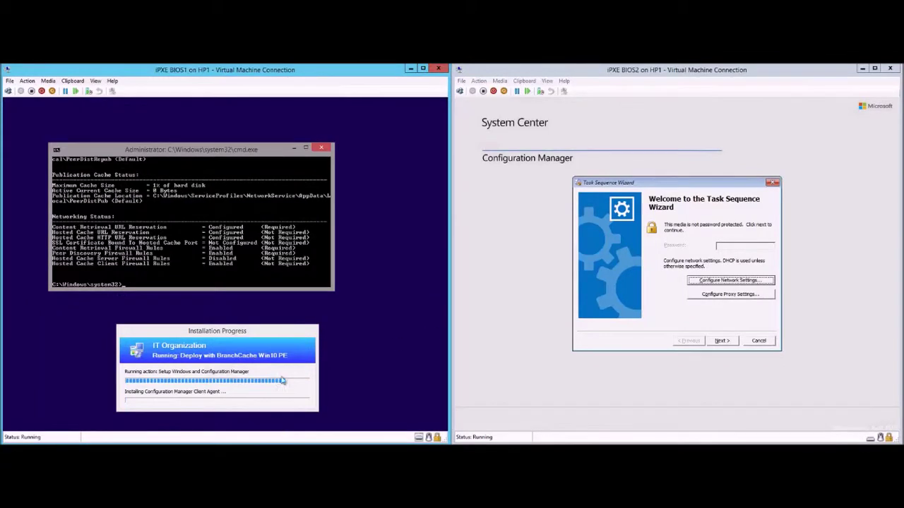
- Start the "Deploy with BranchCache Win10 PE" task sequence on the iPXE BIOS2 virtual machine
left_click(775, 115)
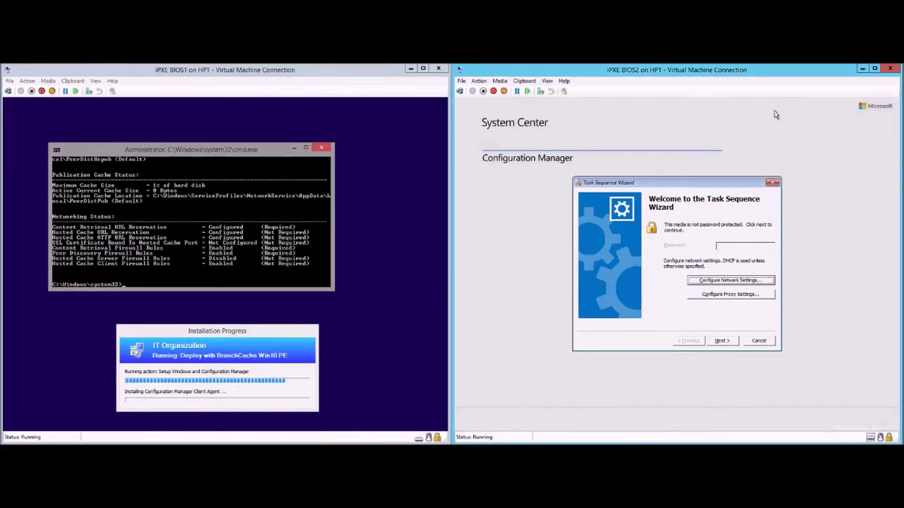
key("alt+n")
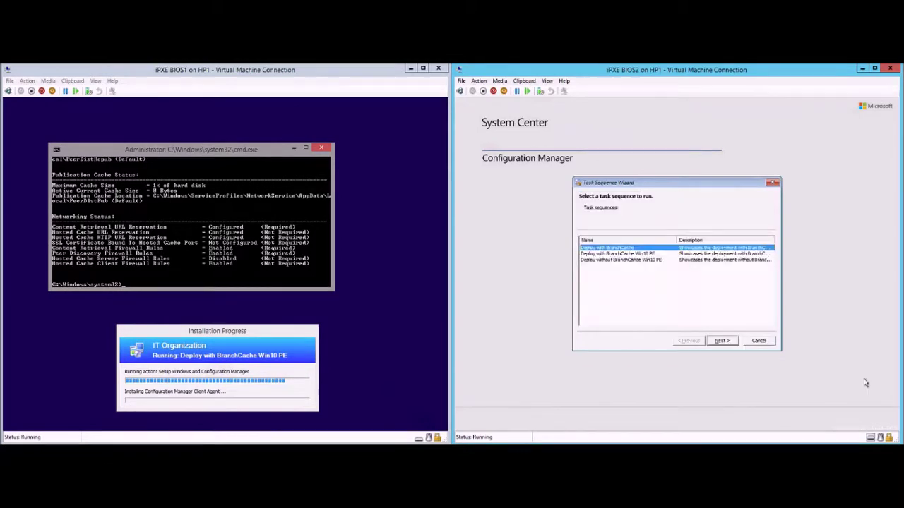
key("Down")
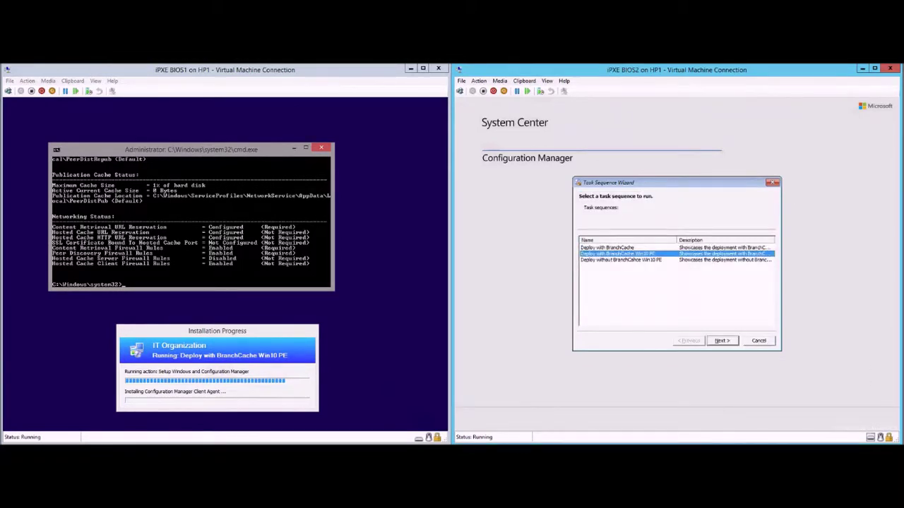
key("alt+n")
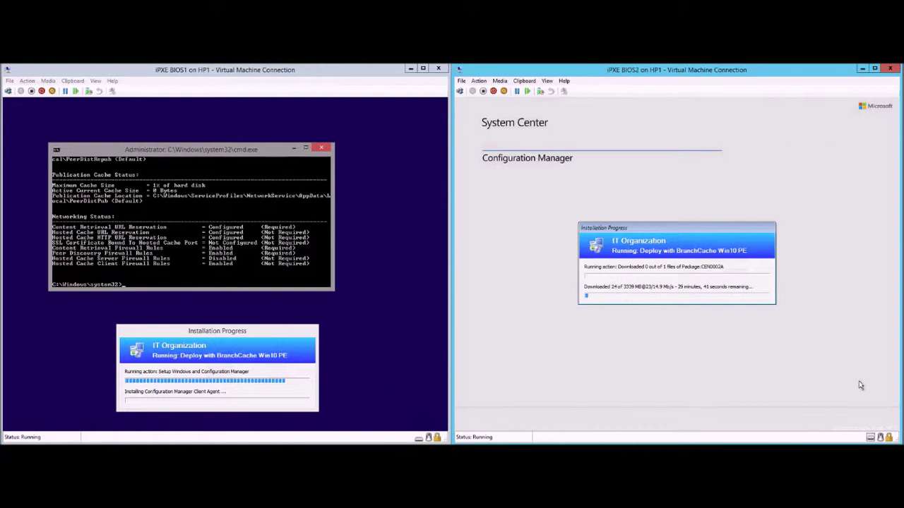
- Open a command prompt on iPXE BIOS2, list the active connections with "netstat -n" and highlight those to 192.168.10.30:80
key("F8")
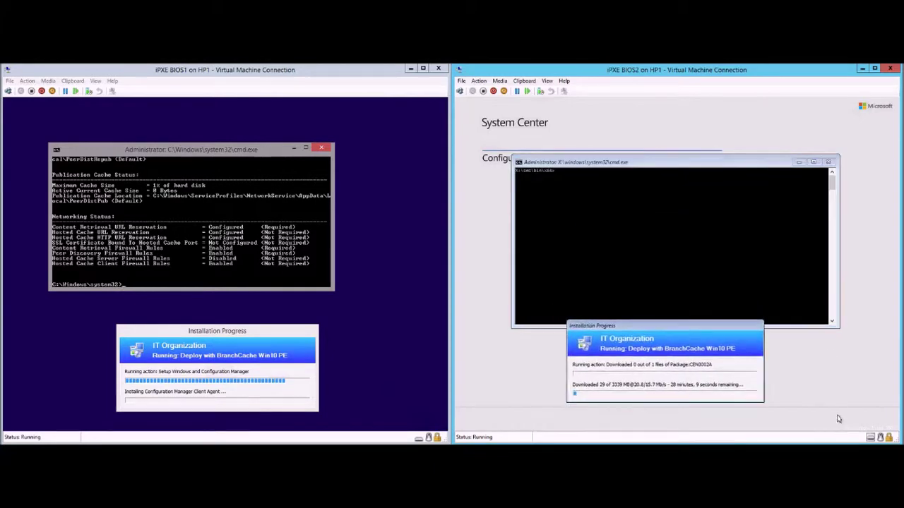
left_click_drag(844, 225, 841, 178)
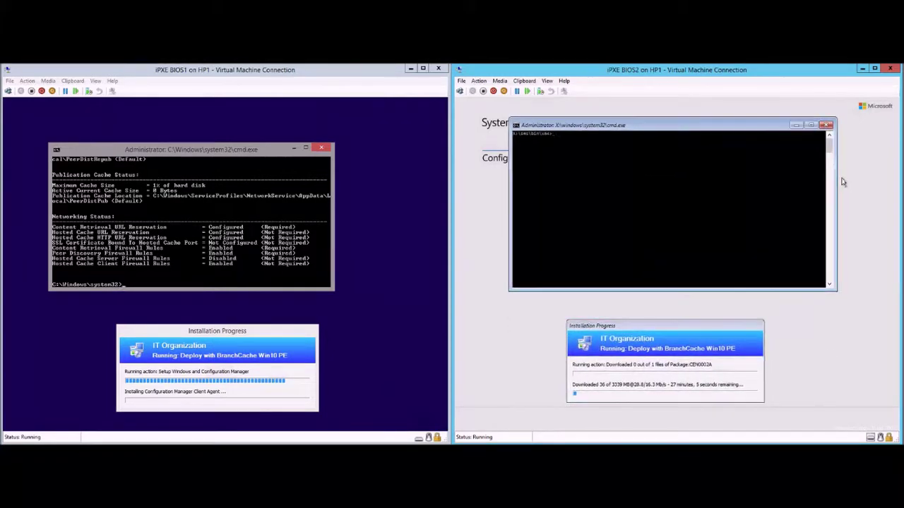
type("netstat -a")
key("Return")
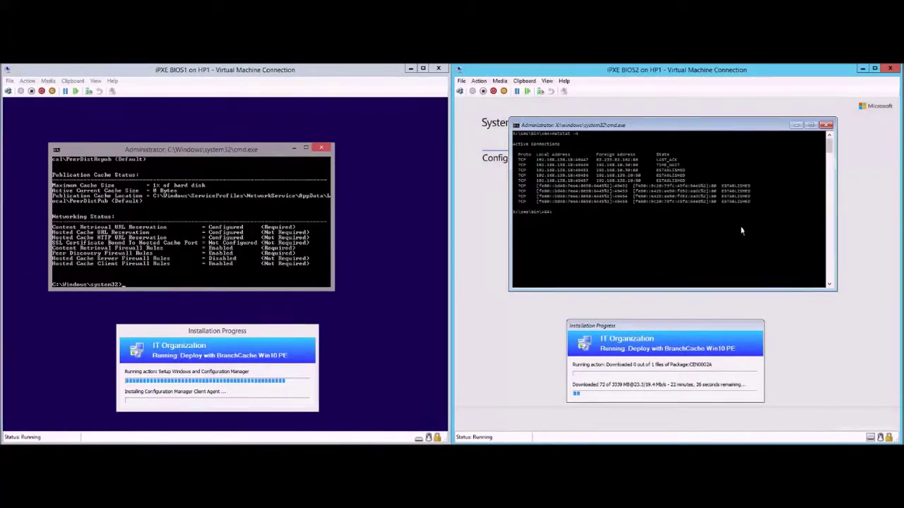
left_click_drag(552, 164, 560, 170)
left_click_drag(754, 235, 839, 240)
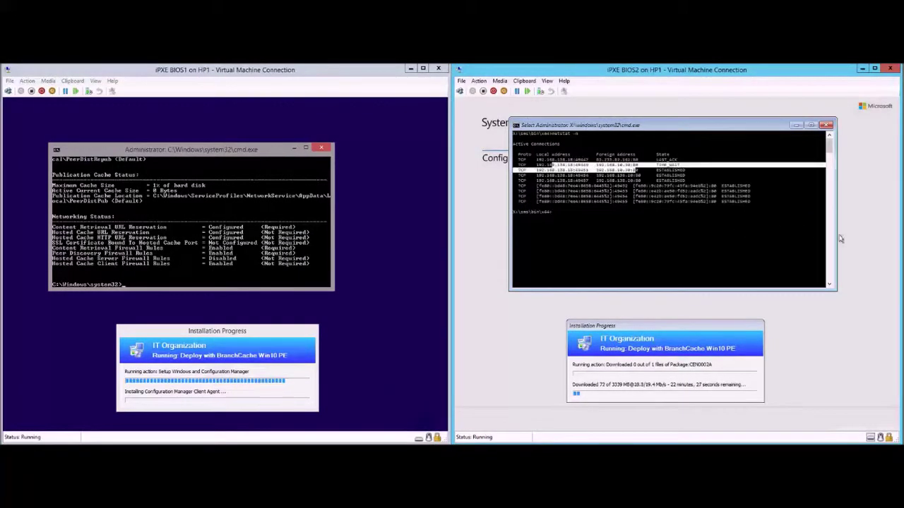
- Switch to iPXE BIOS1 and run ipconfig to check its IP address
left_click(353, 209)
type("ip")
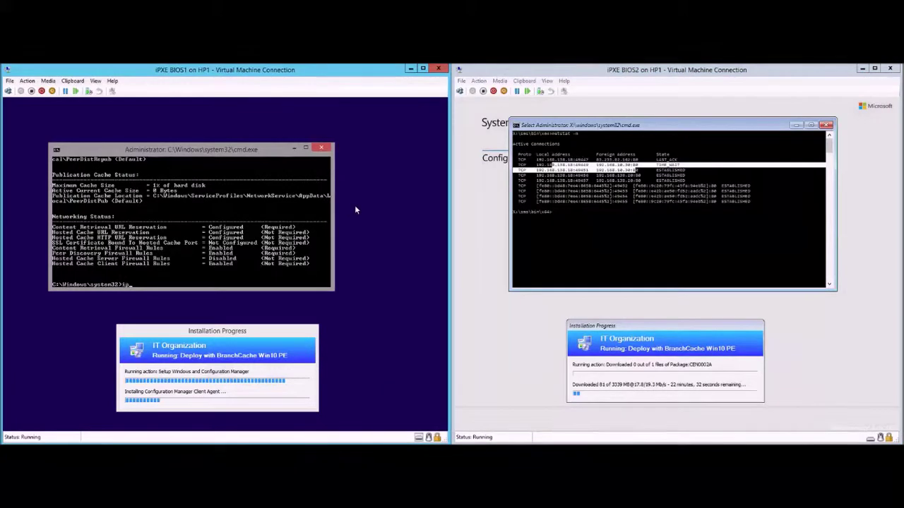
type("config")
key("Return")
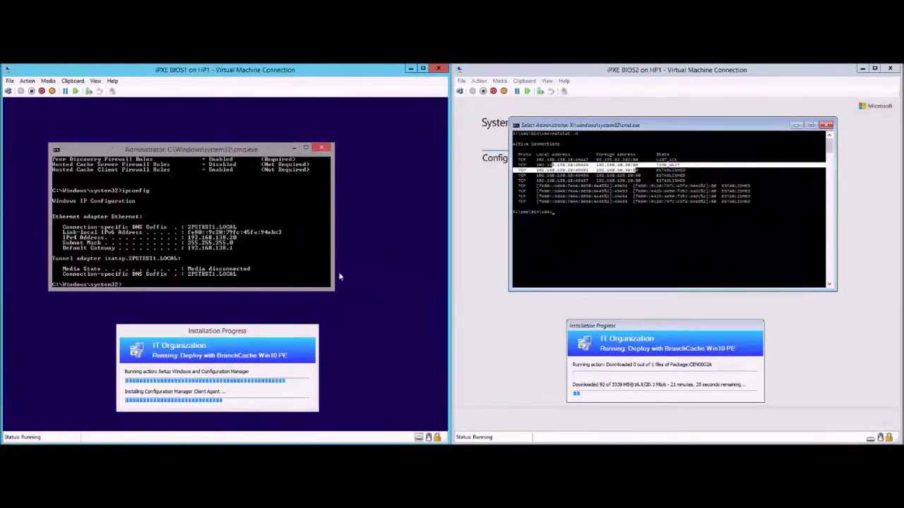
- Highlight the two IPv4 connections to peer 192.168.138.20 in the iPXE BIOS2 netstat output, and clear the selection
left_click(827, 236)
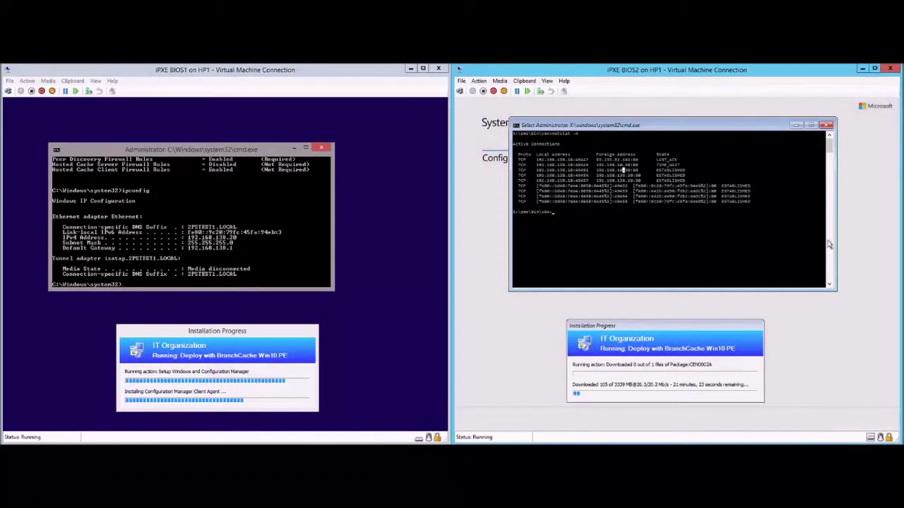
left_click_drag(801, 240, 843, 247)
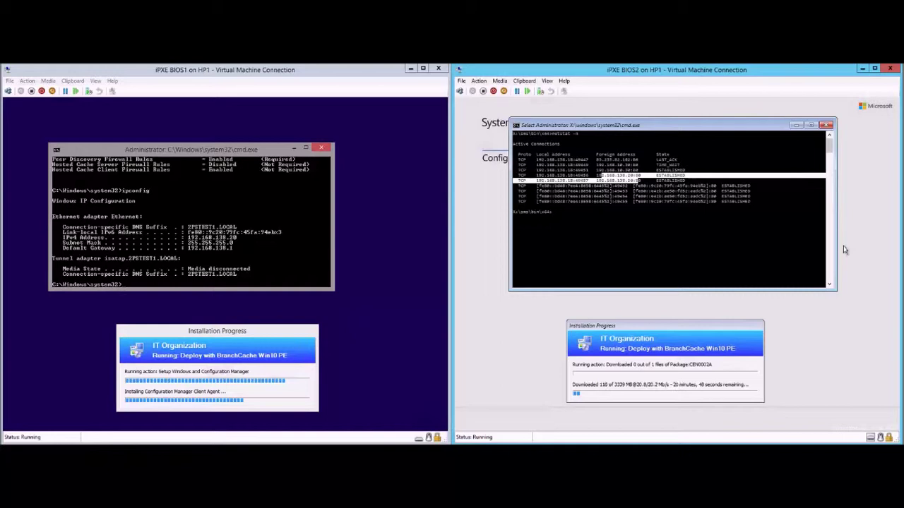
key("Return")
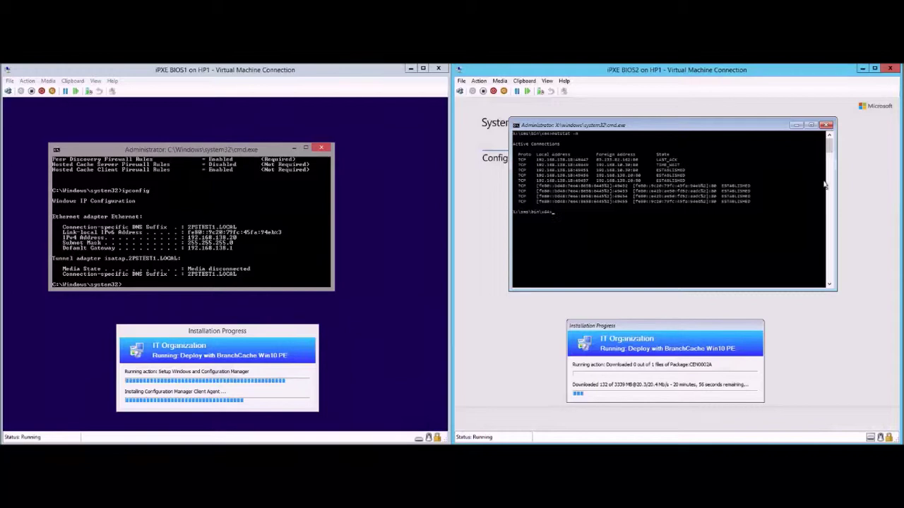
- Launch regedit on iPXE BIOS2 and expand HKEY_LOCAL_MACHINE\SOFTWARE
type("regedit")
key("Return")
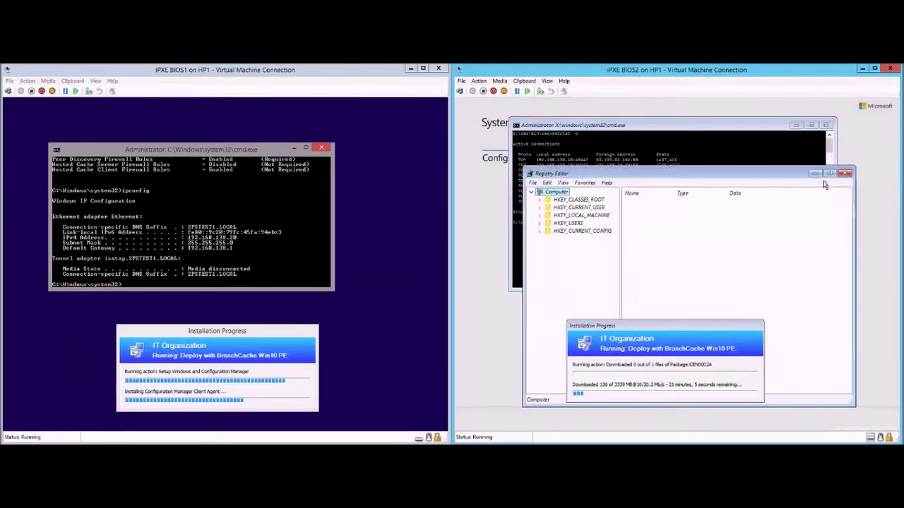
key("Down")
key("Down")
key("Down")
key("Right")
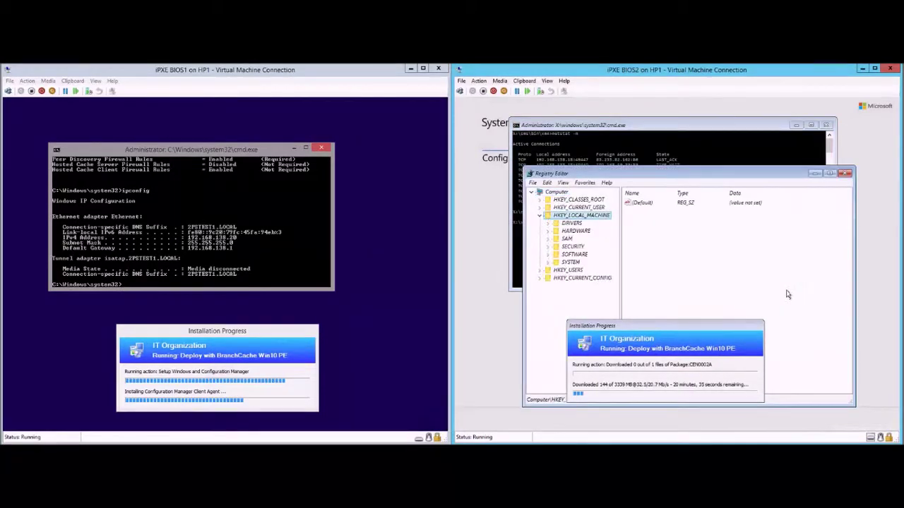
key("Down")
key("Down")
key("Down")
key("Down")
key("Down")
key("Right")
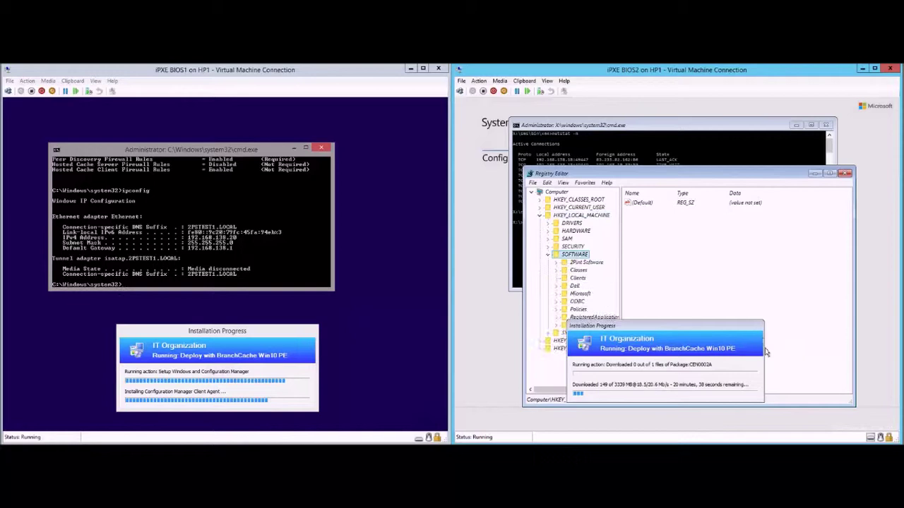
- Expand 2Pint Software and BITSTS, and open the CEN0002A package key
key("Right")
key("Right")
key("Down")
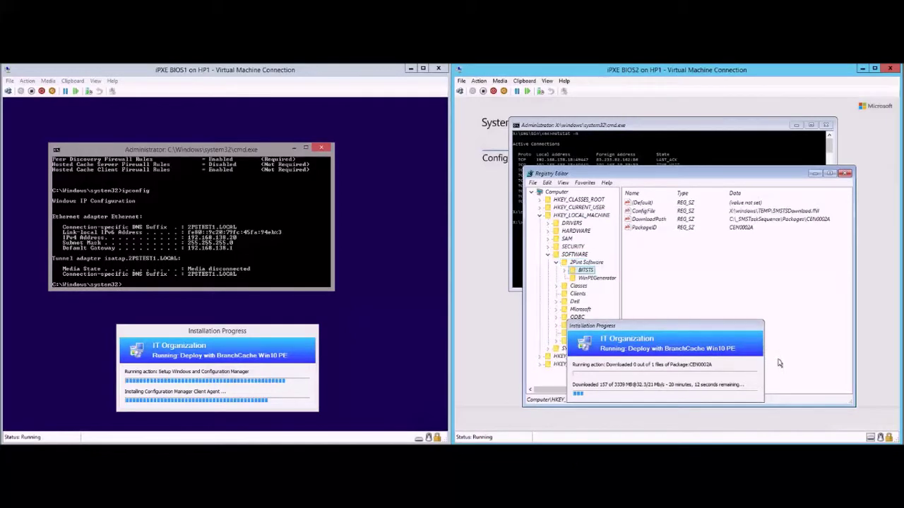
key("Right")
key("Right")
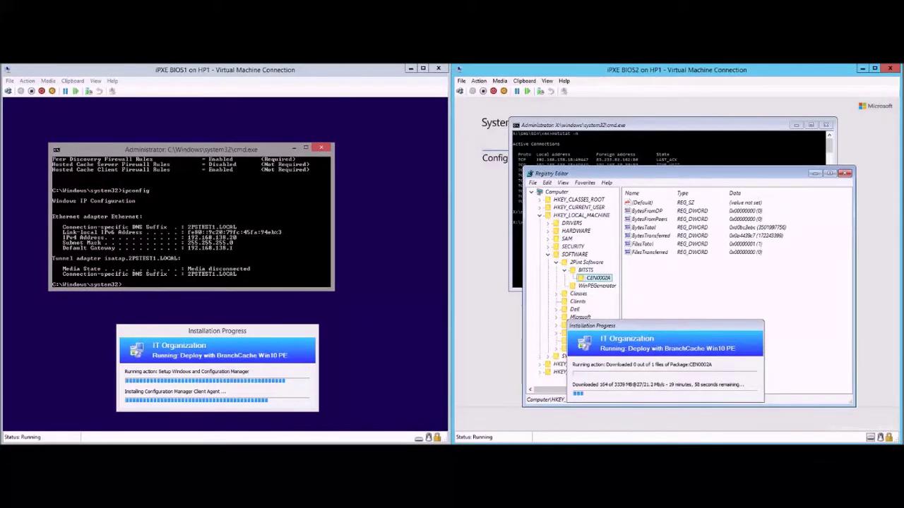
- Move the Registry Editor window up and examine the BytesTotal and BytesTransferred values of CEN0002A
left_click_drag(715, 173, 694, 137)
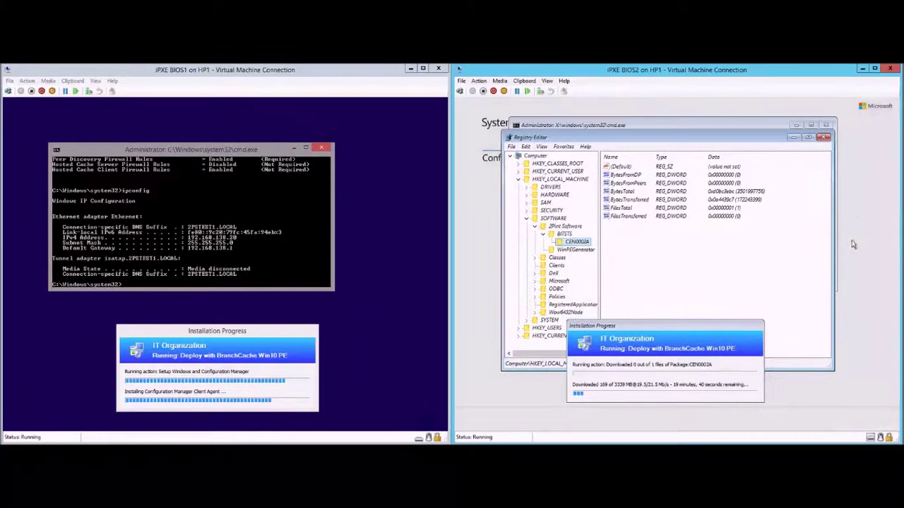
key("Tab")
key("Down")
key("Down")
key("Down")
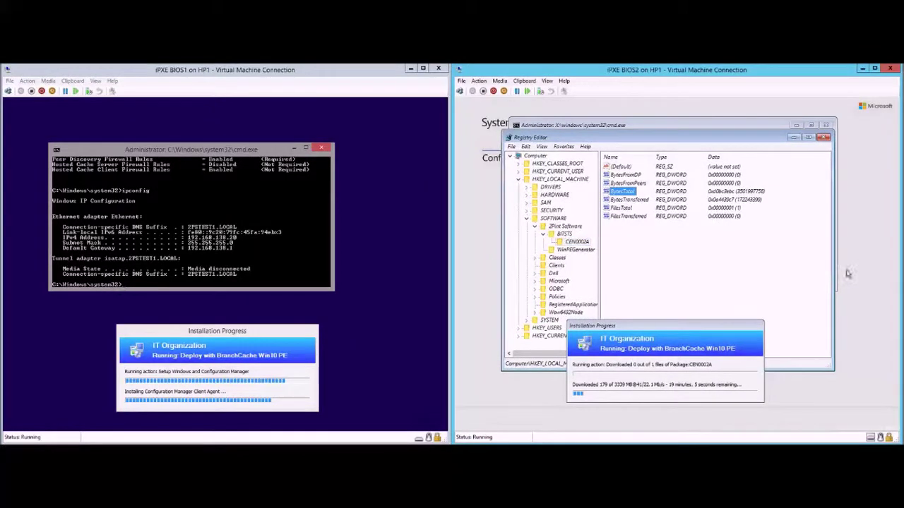
key("Down")
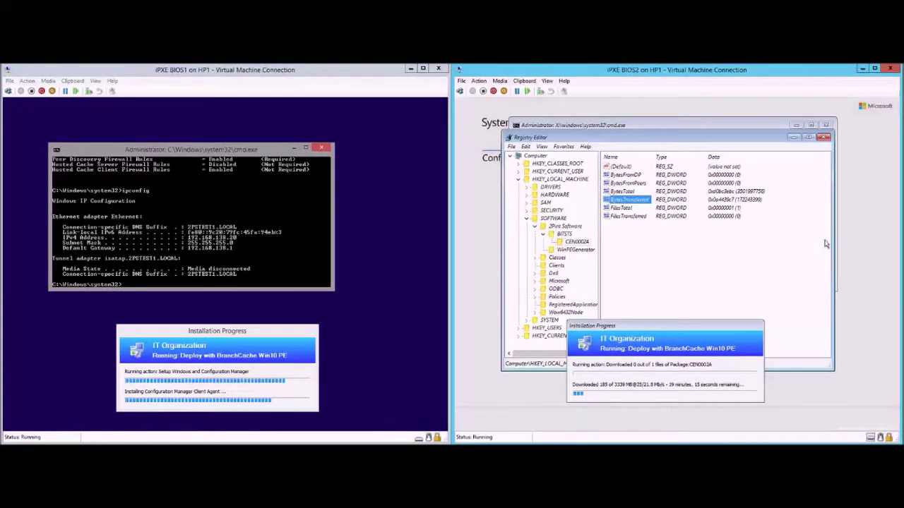
- Check the BytesFromDP and BytesFromPeers values, and refresh the CEN0002A key to update its transfer counters
key("Up")
key("Up")
key("Up")
key("Down")
key("Tab")
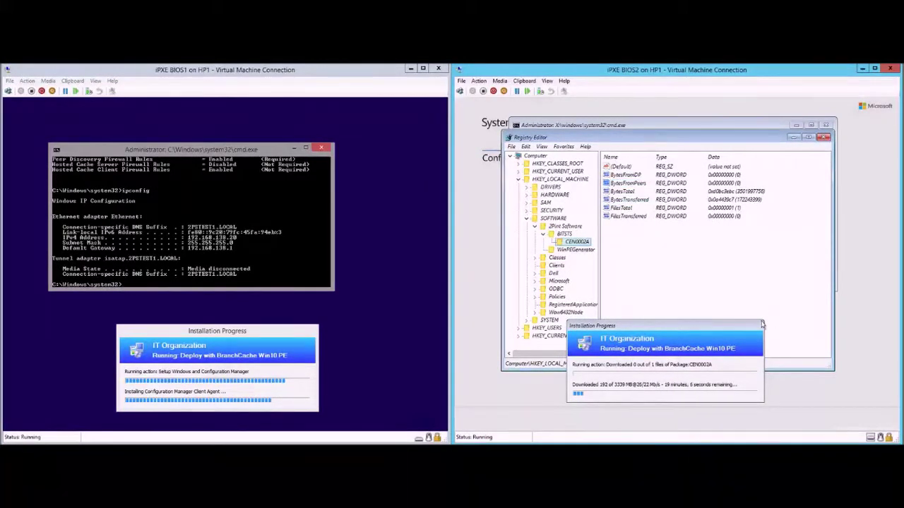
key("F5")
left_click(825, 425)
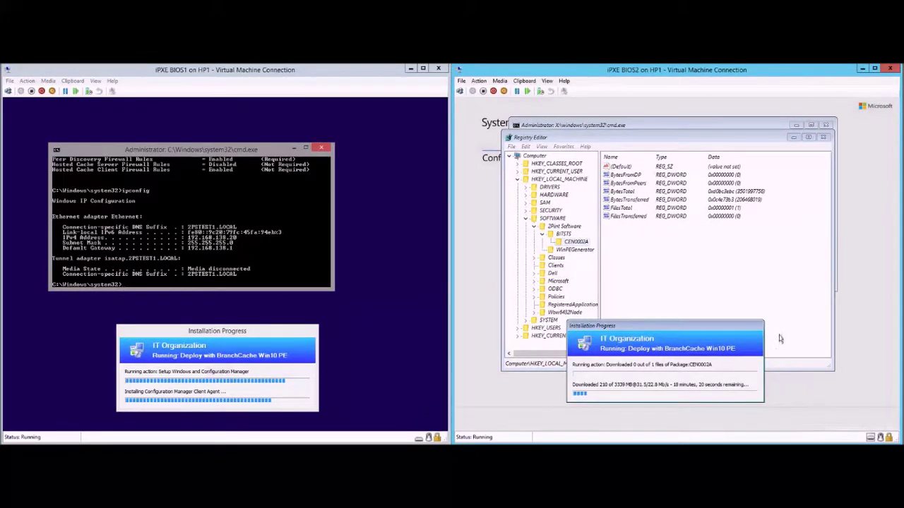
- Collapse the registry tree back to SOFTWARE, close Registry Editor and return to the iPXE BIOS2 command prompt
left_click(728, 311)
key("Left")
key("Left")
key("Left")
key("Left")
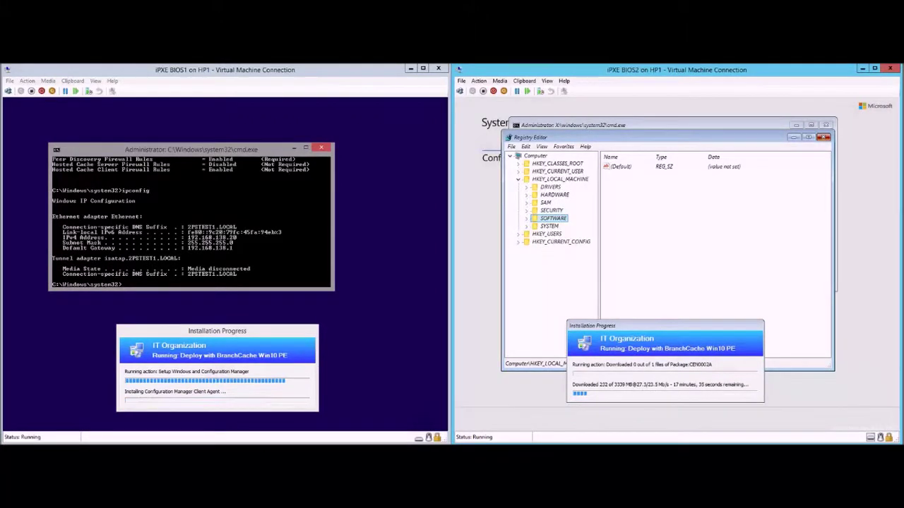
left_click(823, 137)
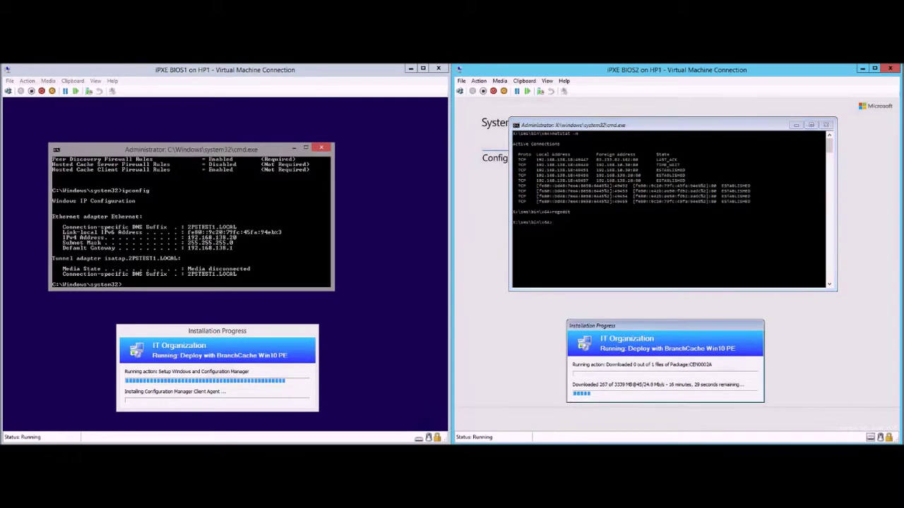
left_click(782, 184)
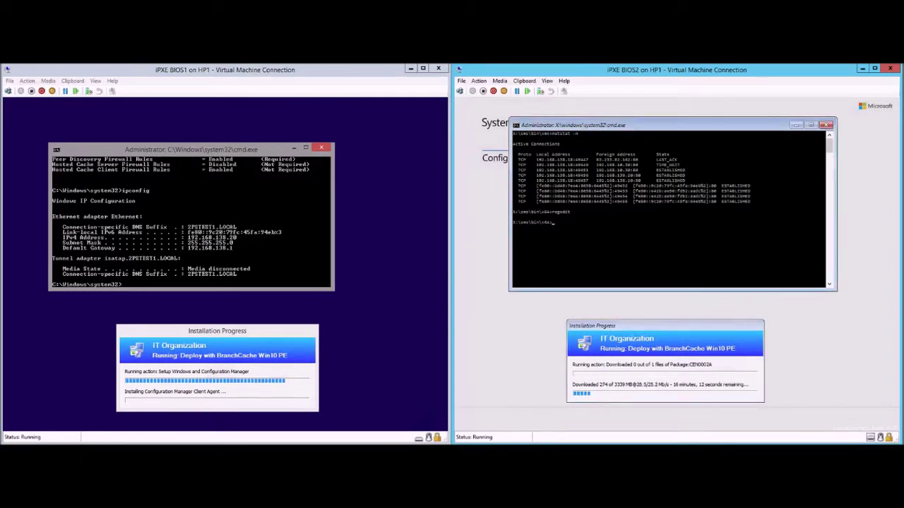